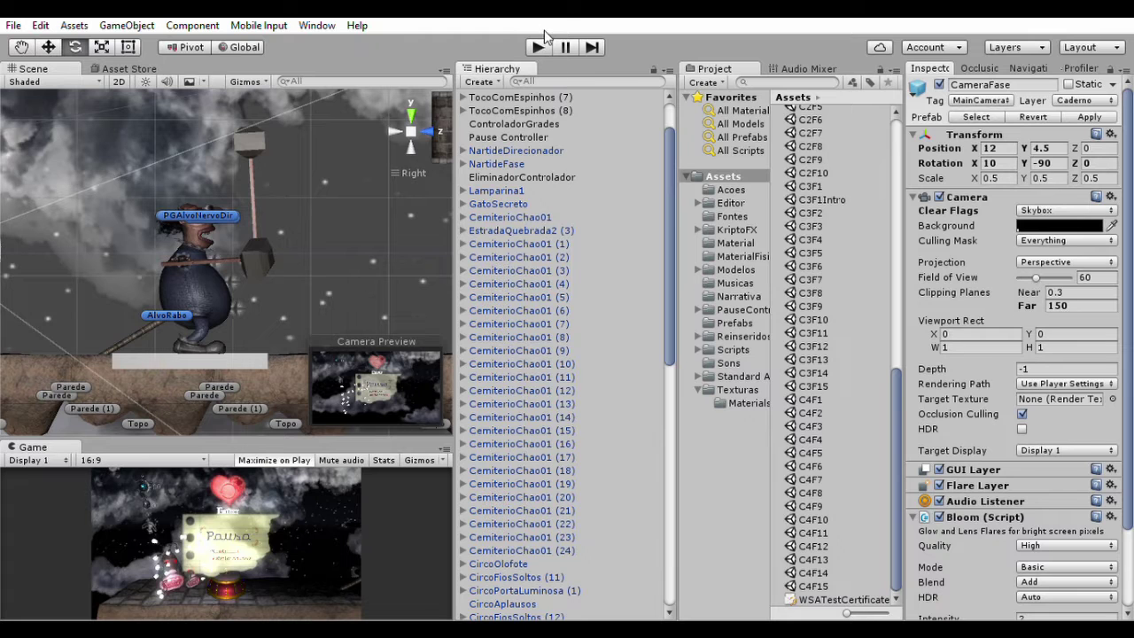
# Step: Enter Play mode and walk the character right off the drum onto the grey platform
pyautogui.click(544, 31)
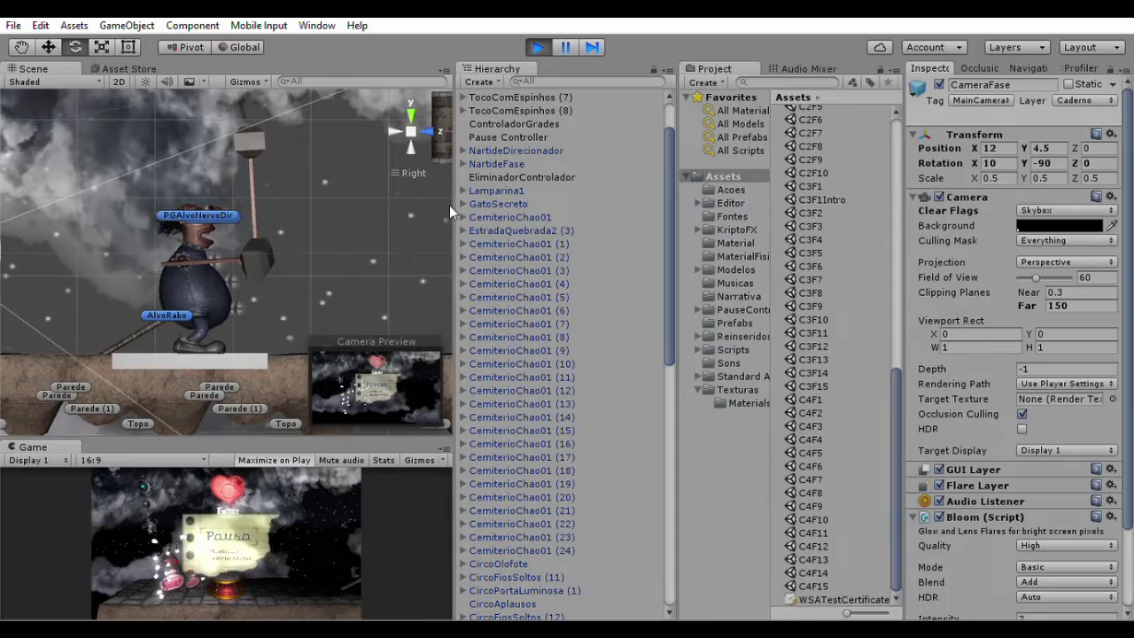
pyautogui.press('Right')
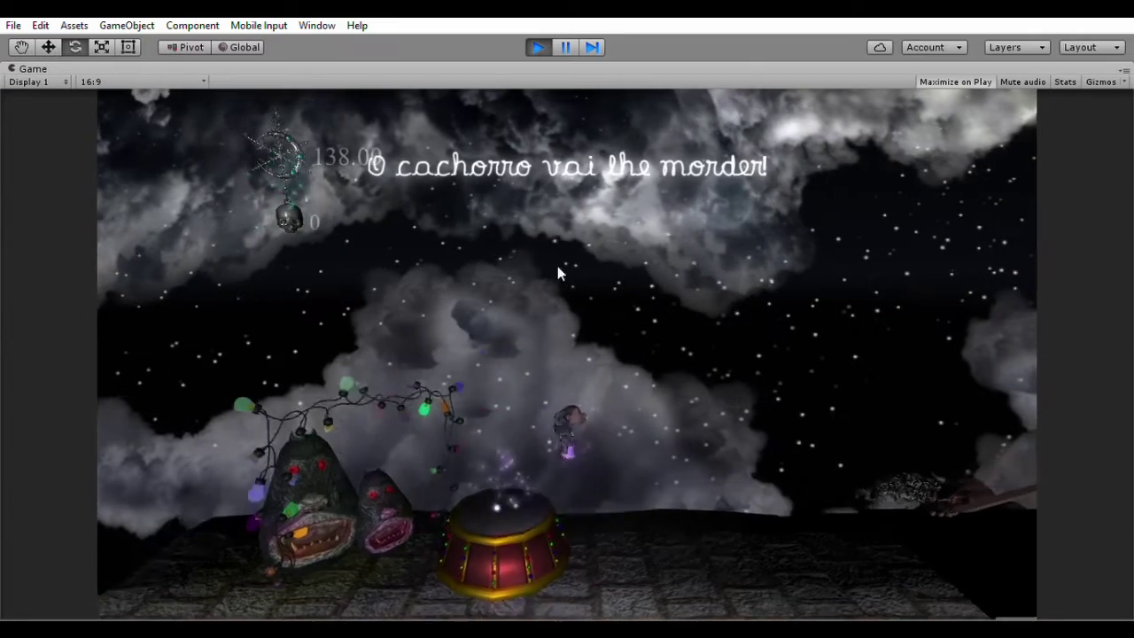
pyautogui.press('Right')
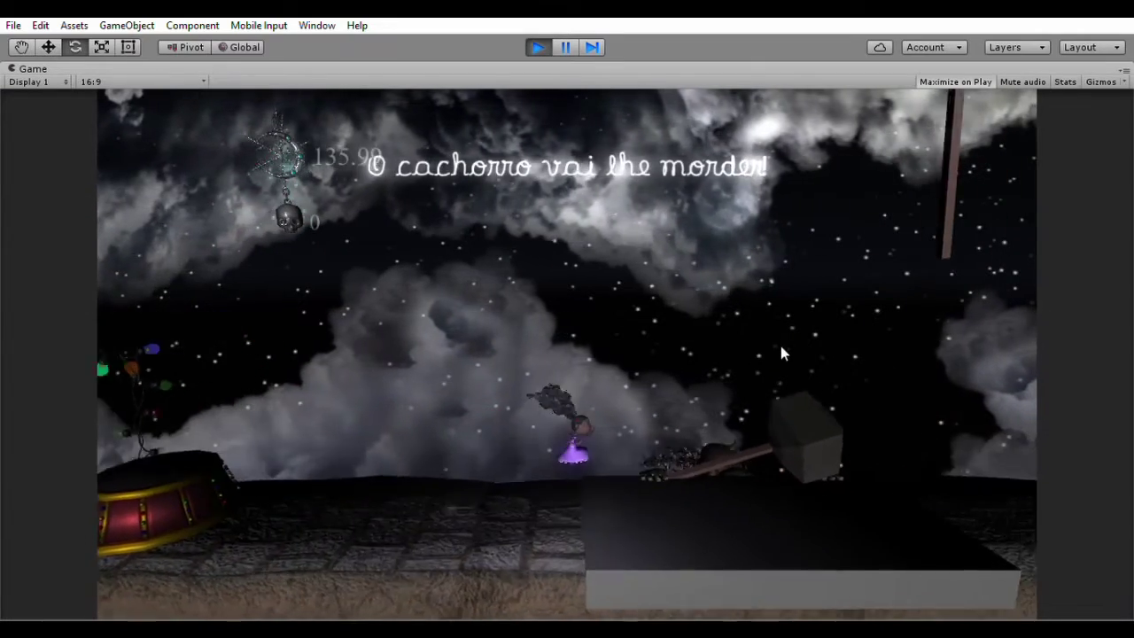
pyautogui.press('Right')
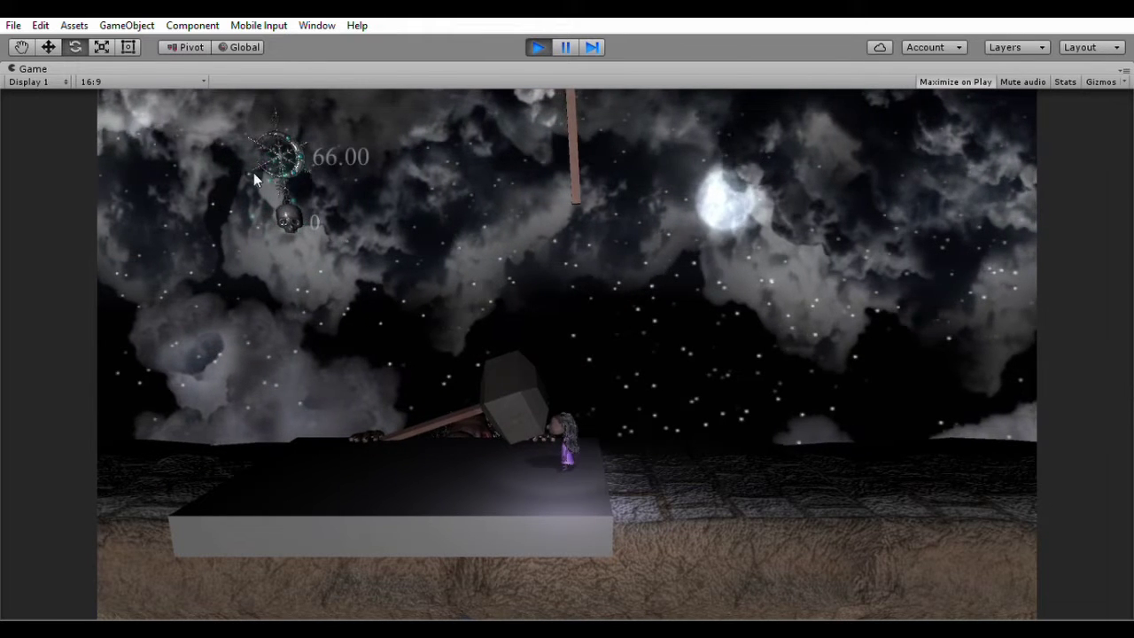
# Step: Stop the playtest and orbit the Scene view to an angled look at the clown
pyautogui.click(537, 44)
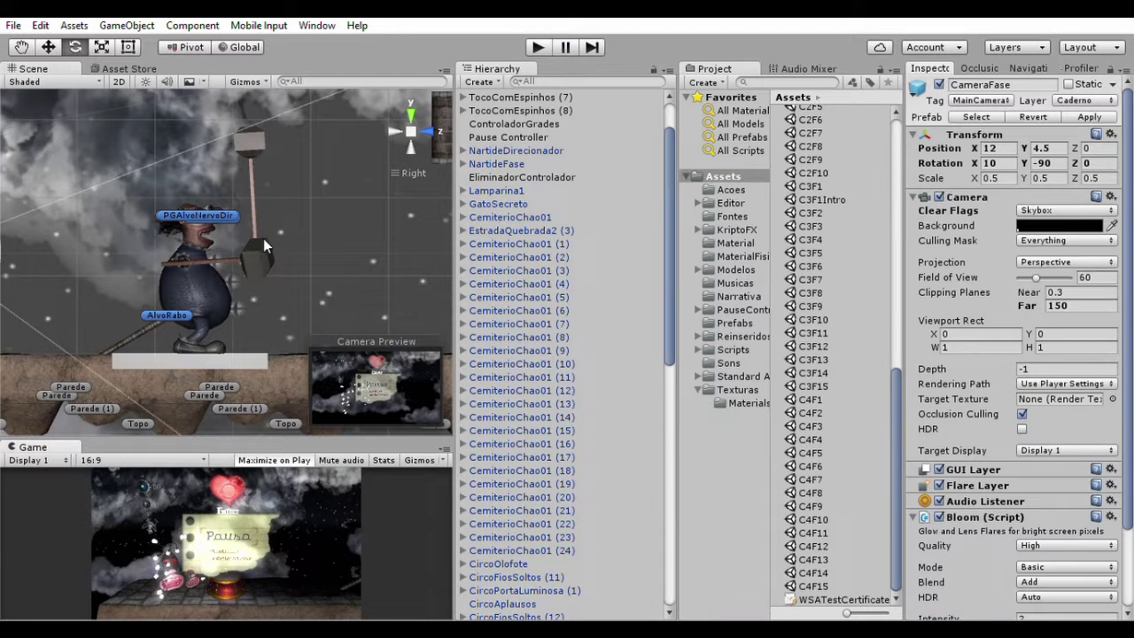
pyautogui.click(263, 238)
pyautogui.keyDown('alt'); pyautogui.moveTo(263, 237); pyautogui.dragTo(298, 188); pyautogui.keyUp('alt')
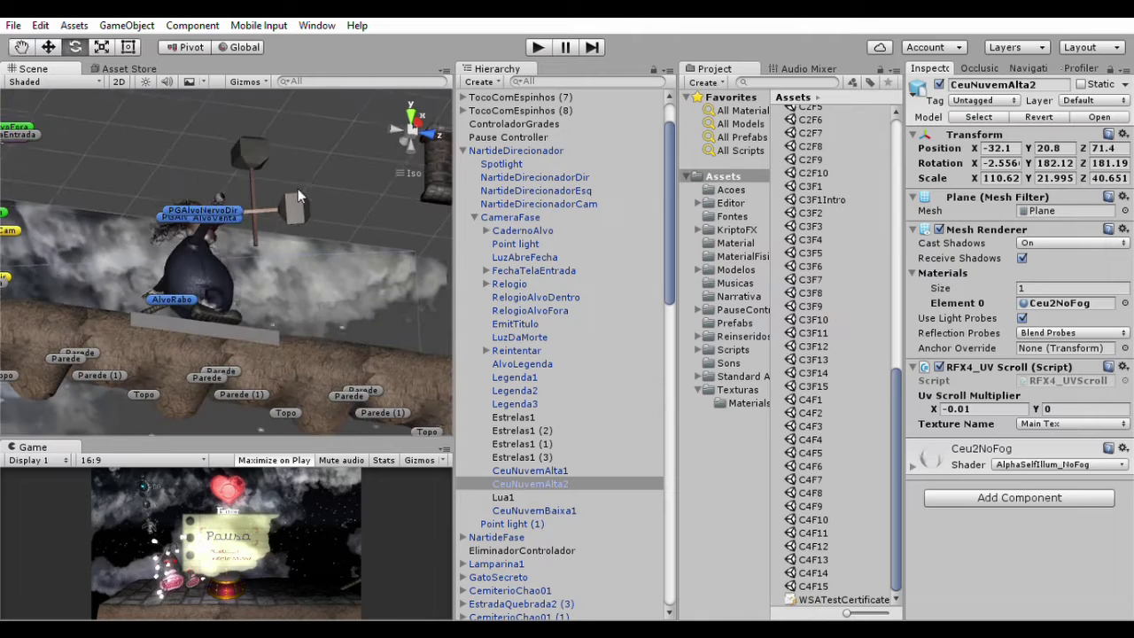
# Step: Select the clown's Cube_002 hammer part under PalhacoGig and switch to the Right view
pyautogui.click(294, 182)
pyautogui.click(294, 182)
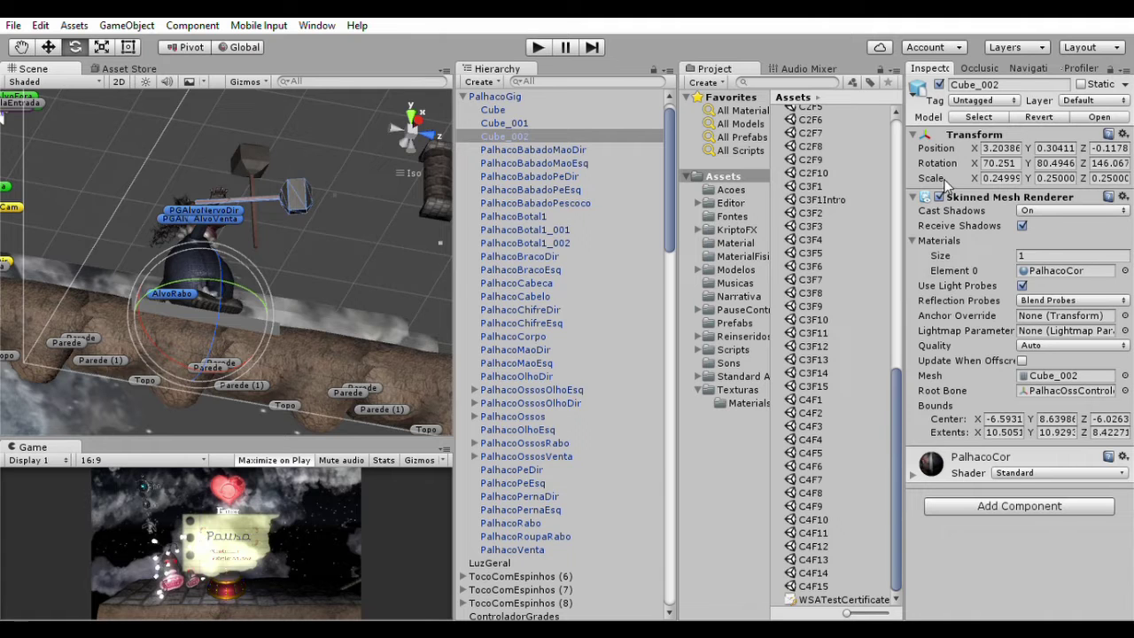
pyautogui.click(412, 124)
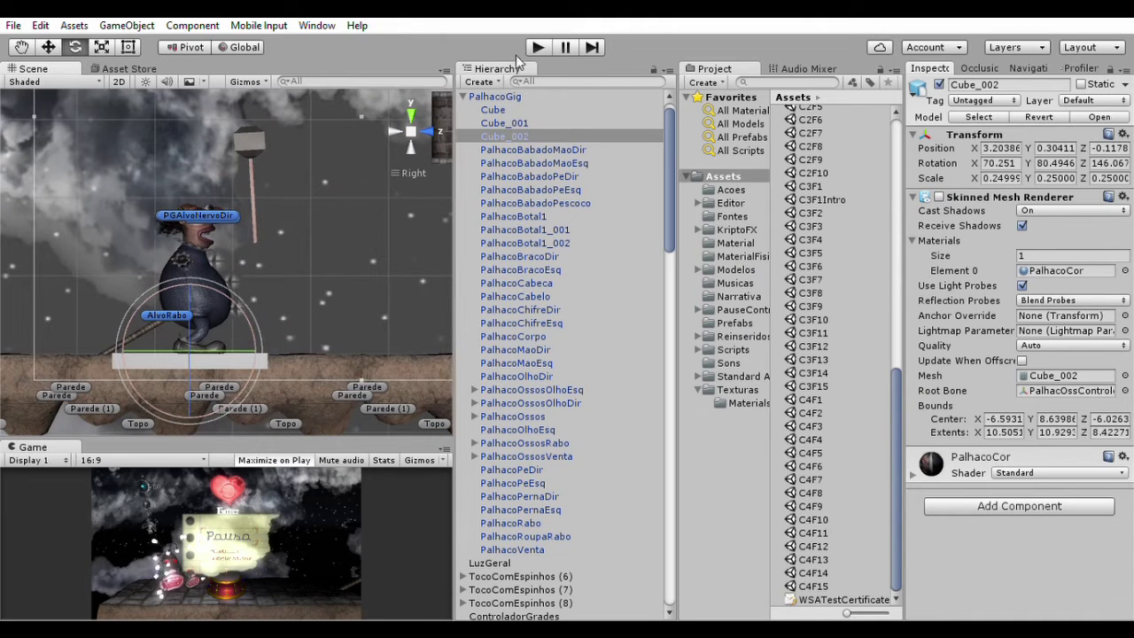
pyautogui.click(538, 44)
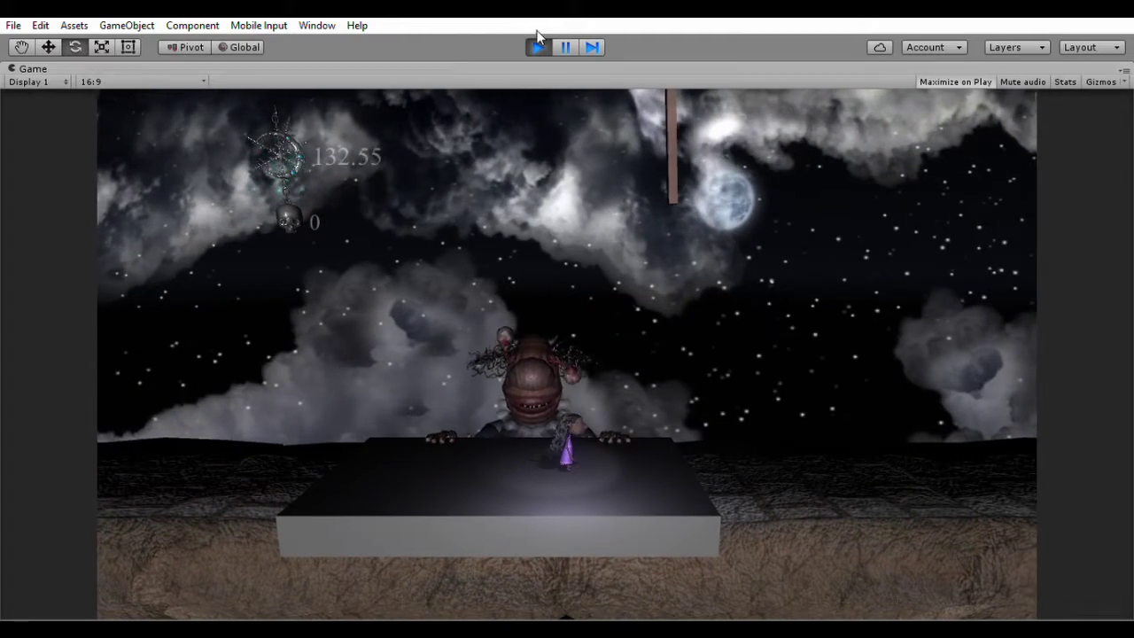
pyautogui.click(537, 42)
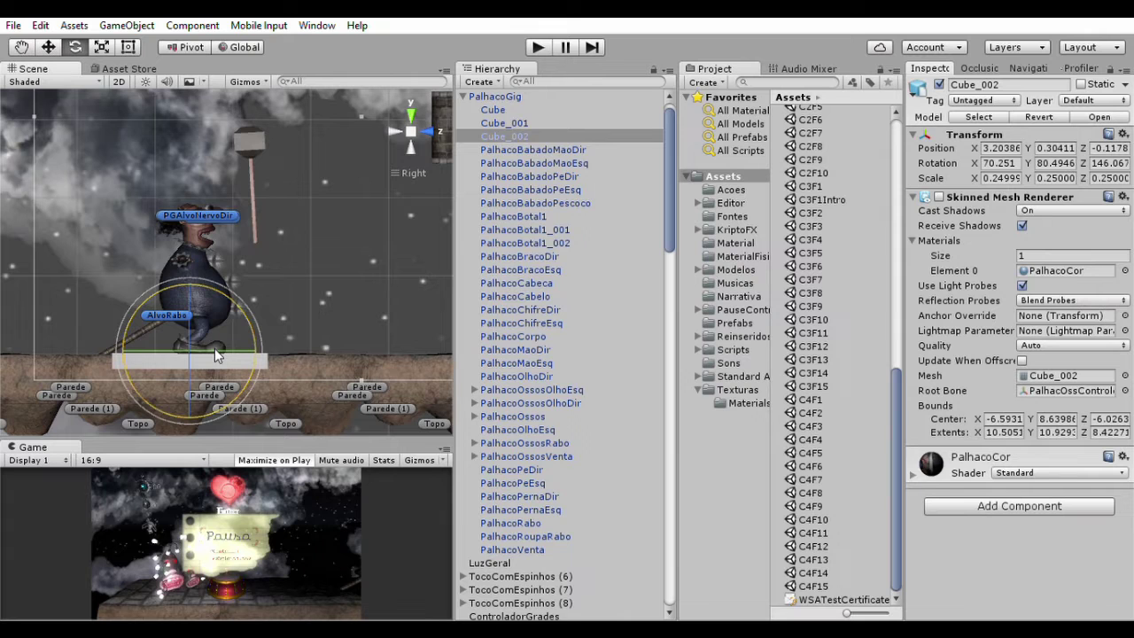
# Step: Select the floor piece CemiterioChao01 (2) and frame it in the Scene view
pyautogui.keyDown('alt'); pyautogui.moveTo(219, 356); pyautogui.dragTo(248, 270); pyautogui.keyUp('alt')
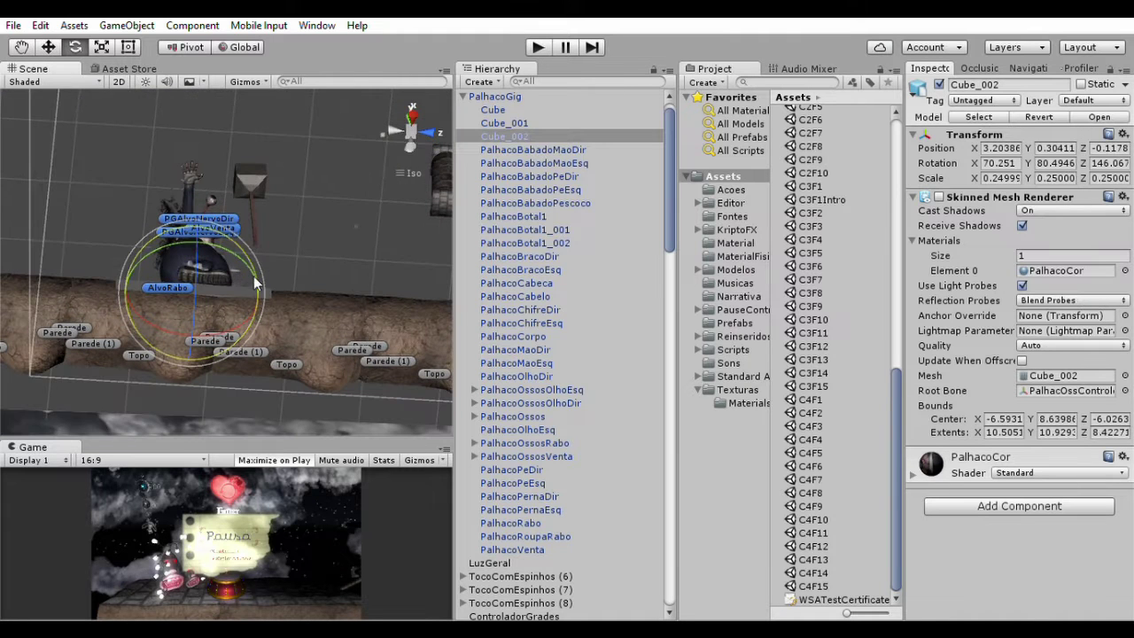
pyautogui.click(280, 277)
pyautogui.press('f')
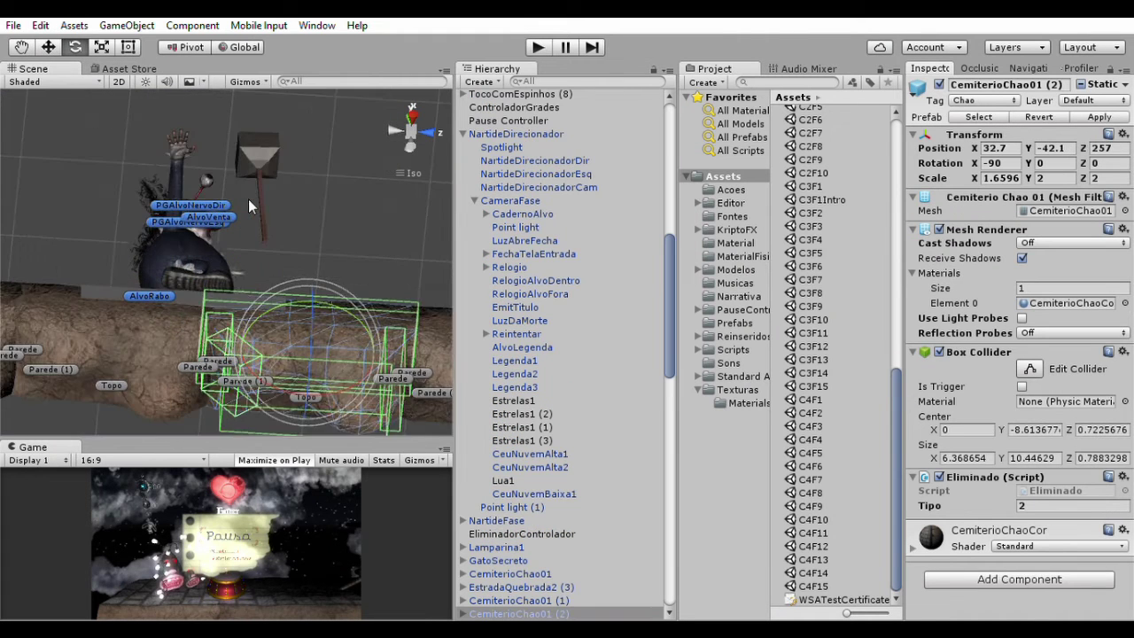
# Step: Select the clown's Cube part, switch to the Right view, then clear the selection
pyautogui.click(296, 294)
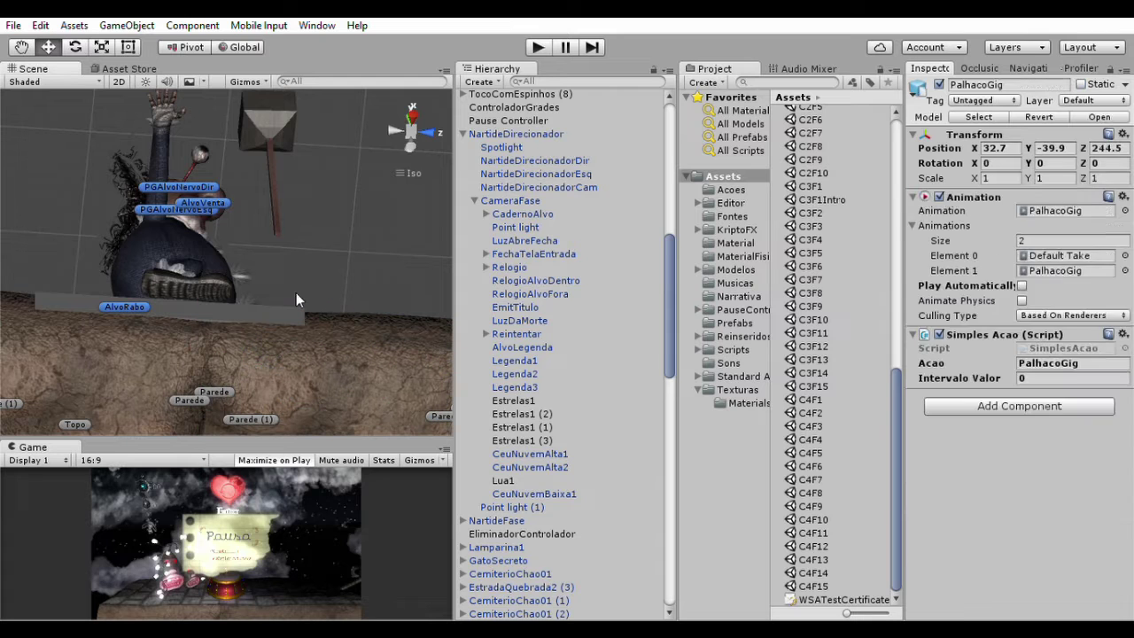
pyautogui.click(296, 294)
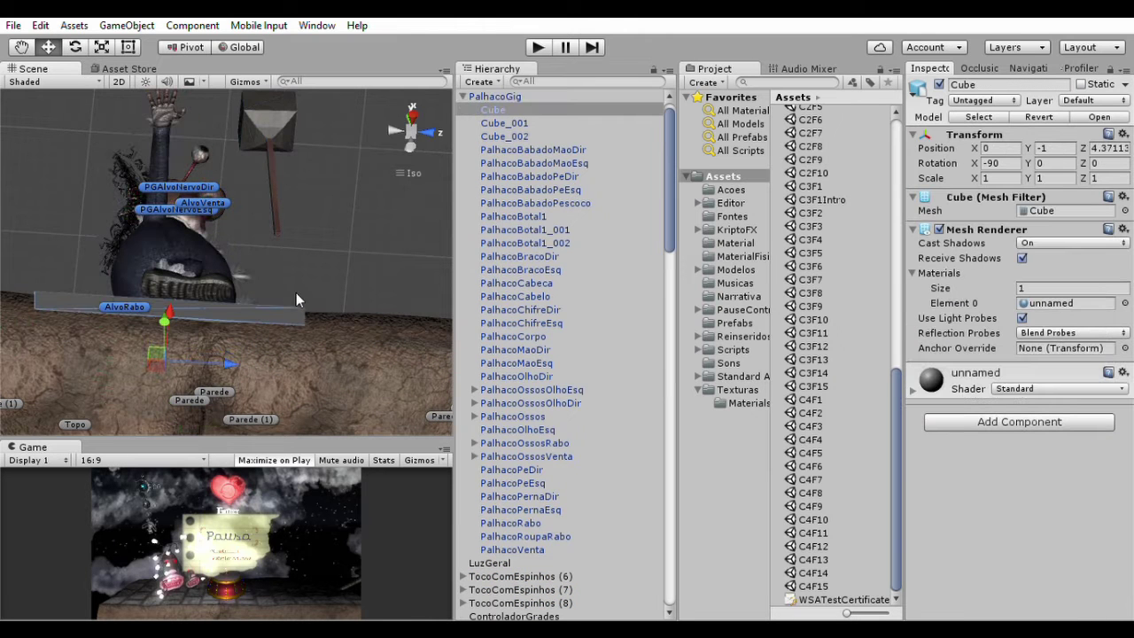
pyautogui.click(415, 104)
pyautogui.click(312, 230)
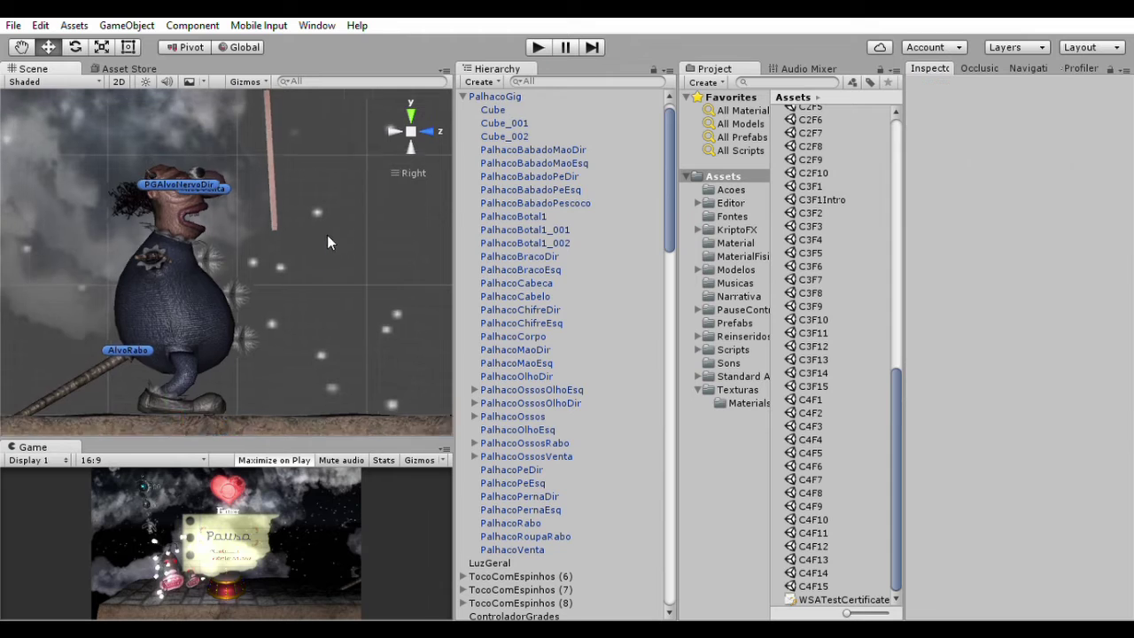
# Step: Enter Play mode again to playtest the level
pyautogui.click(547, 46)
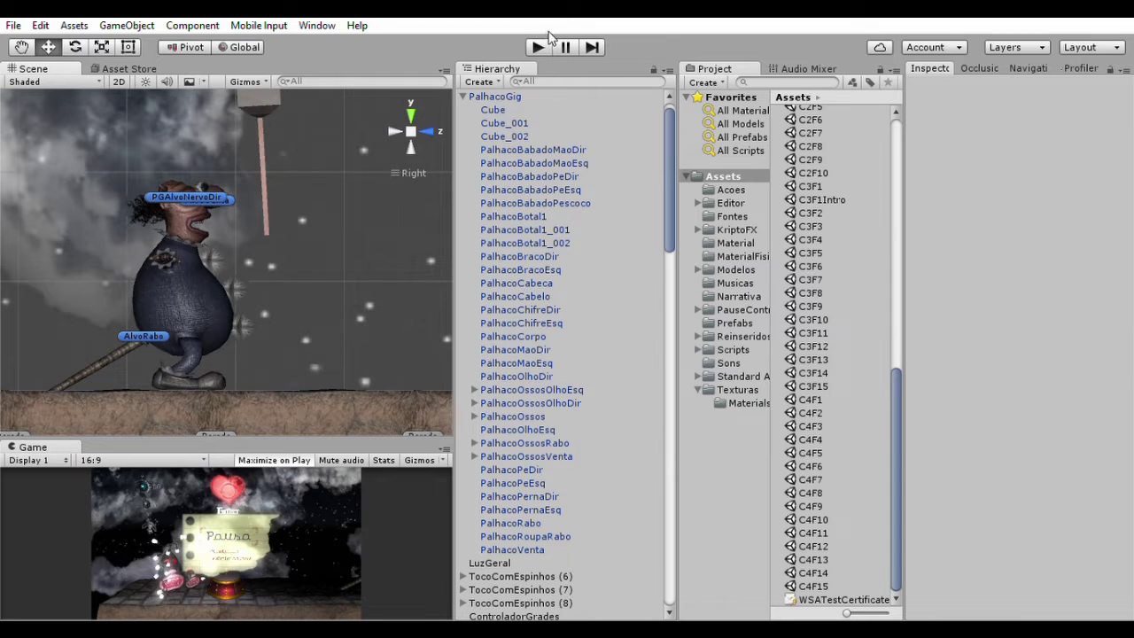